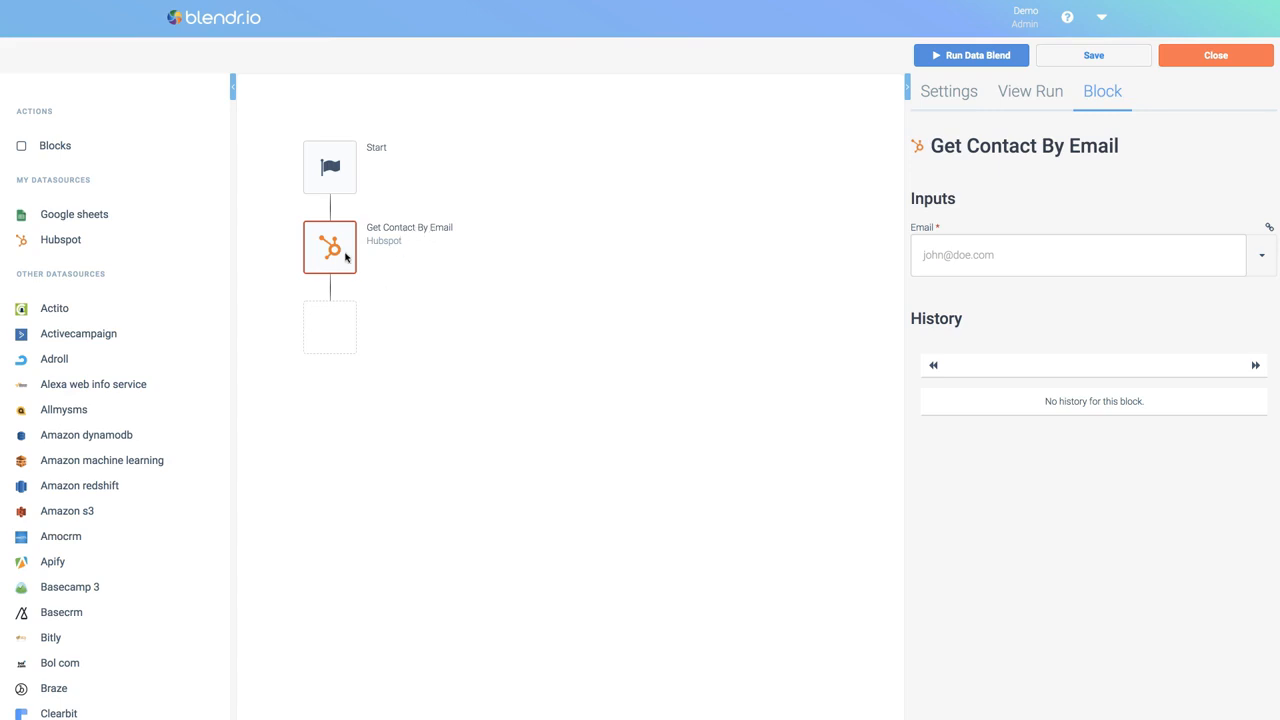
Step: Enter the contact's email address in the Get Contact By Email block's Email input
{"action": "left_click", "coordinate": [952, 257]}
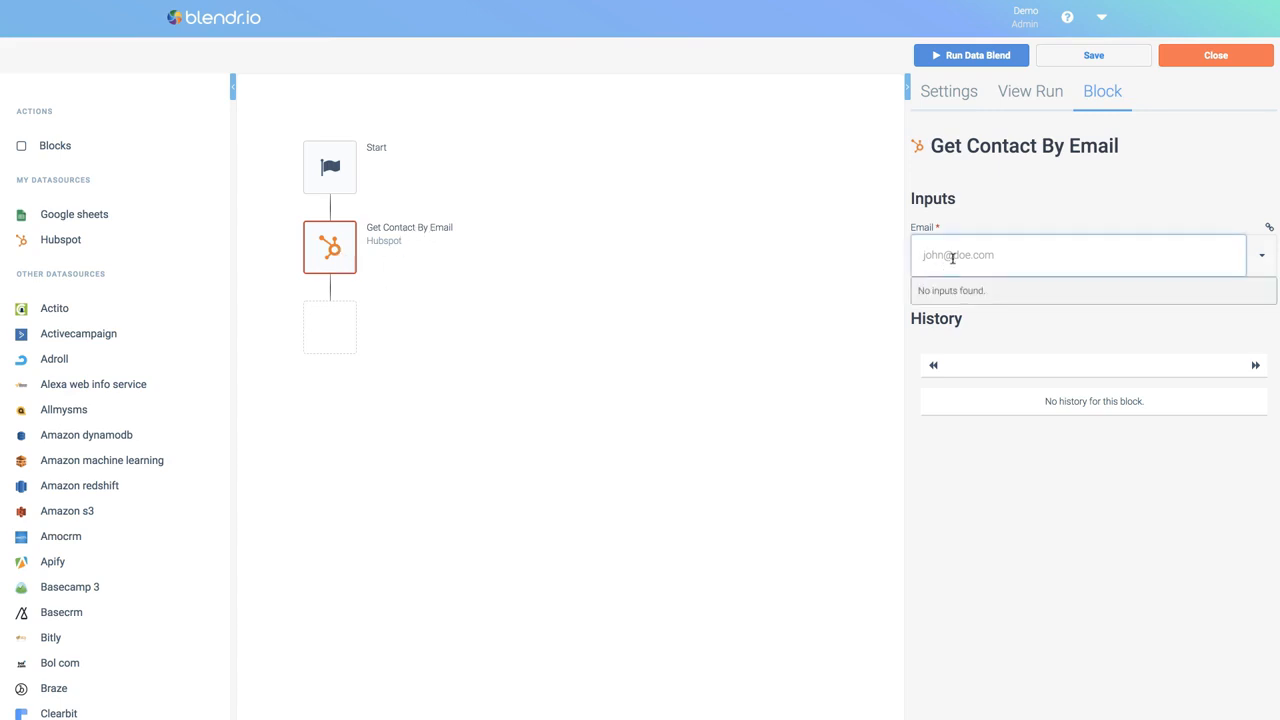
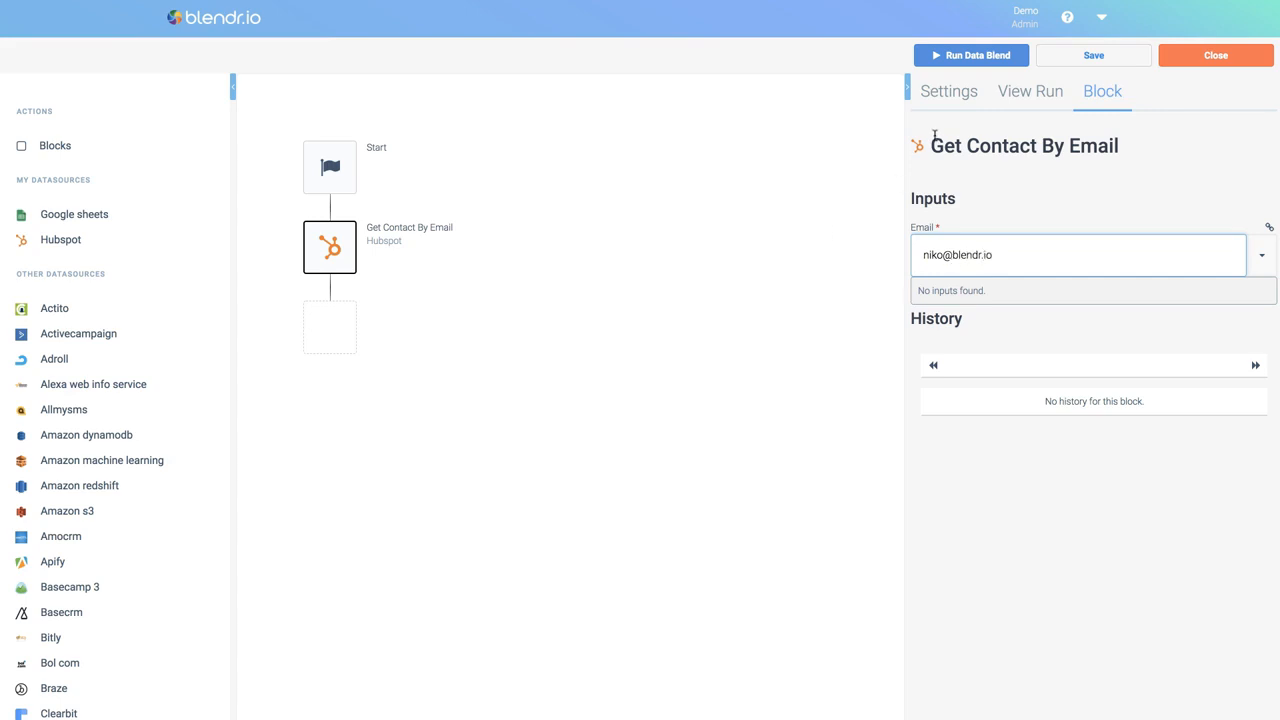
Step: Name the blend 'Datamapping' in Settings, save it, and return to the HubSpot block
{"action": "left_click", "coordinate": [948, 91]}
{"action": "left_click", "coordinate": [962, 175]}
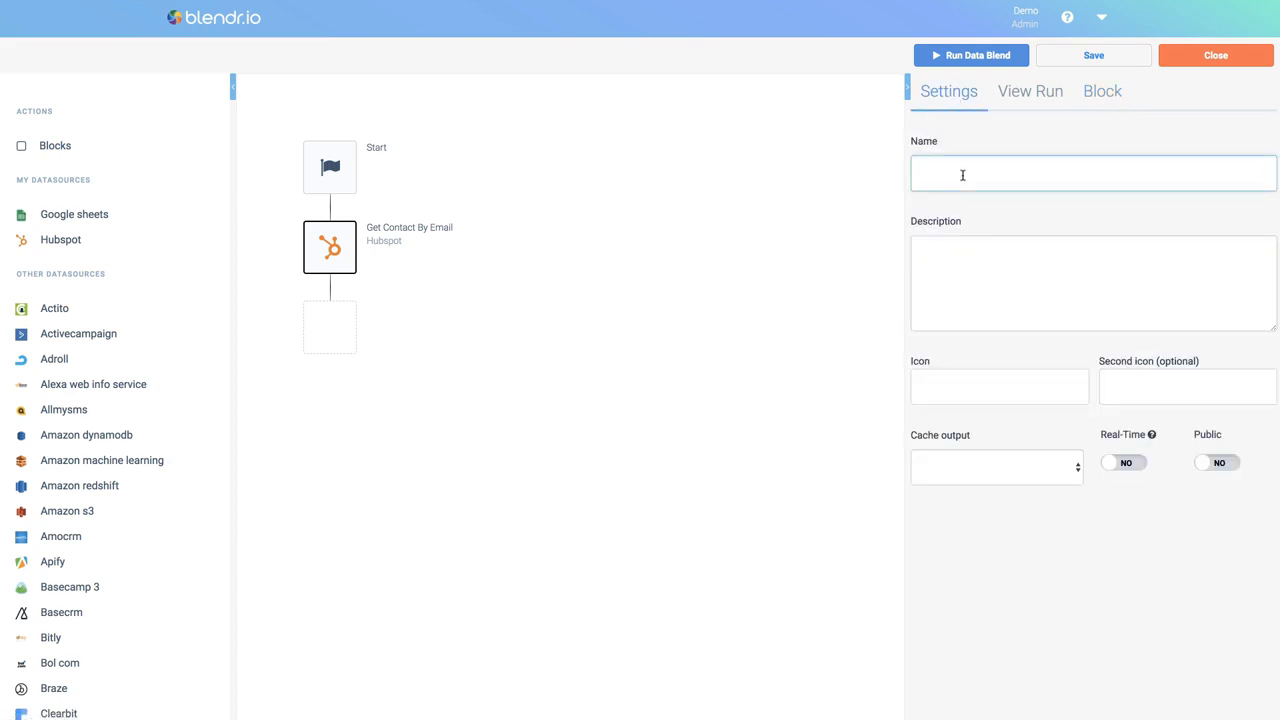
{"action": "type", "text": "Da"}
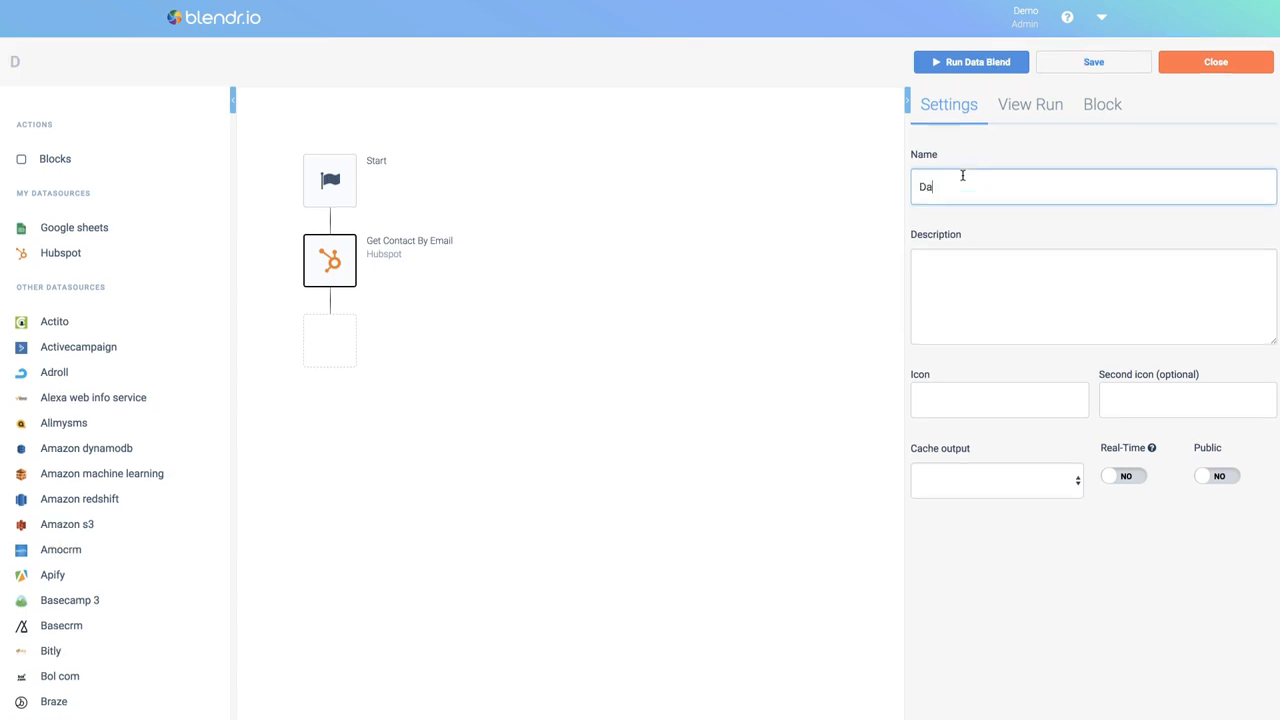
{"action": "type", "text": "amapping"}
{"action": "left_click", "coordinate": [1108, 67]}
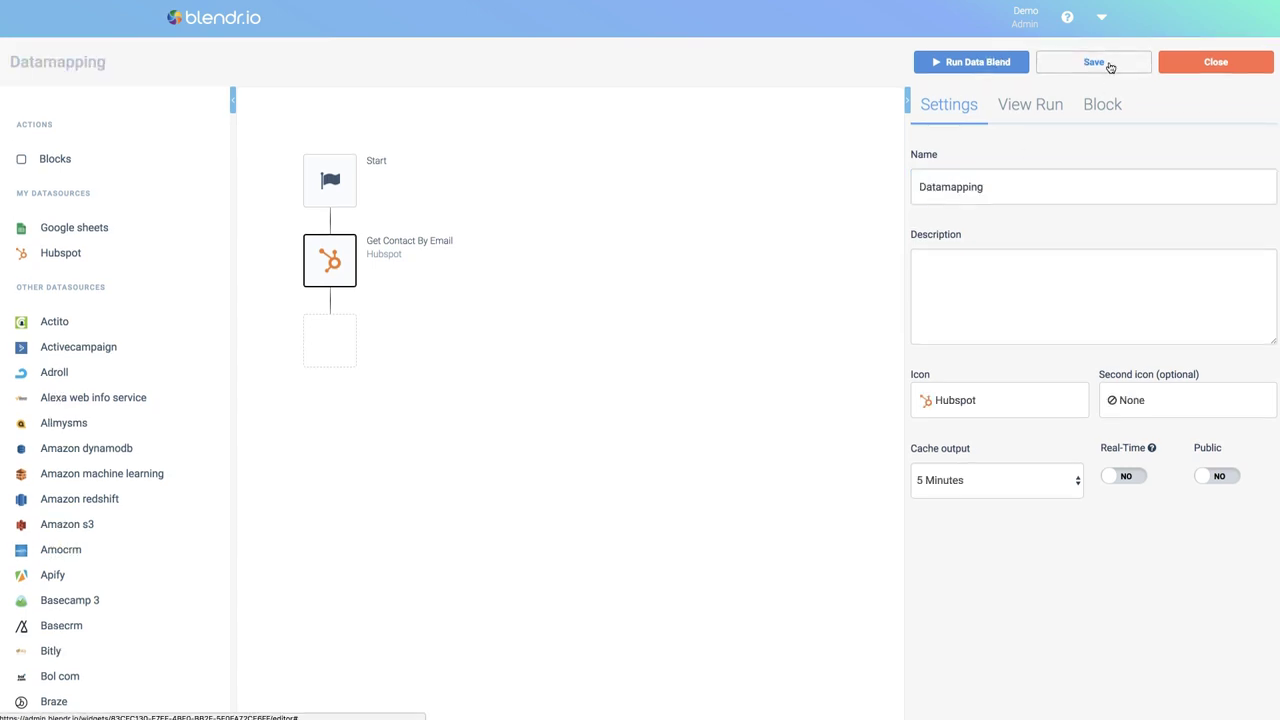
{"action": "left_click", "coordinate": [343, 263]}
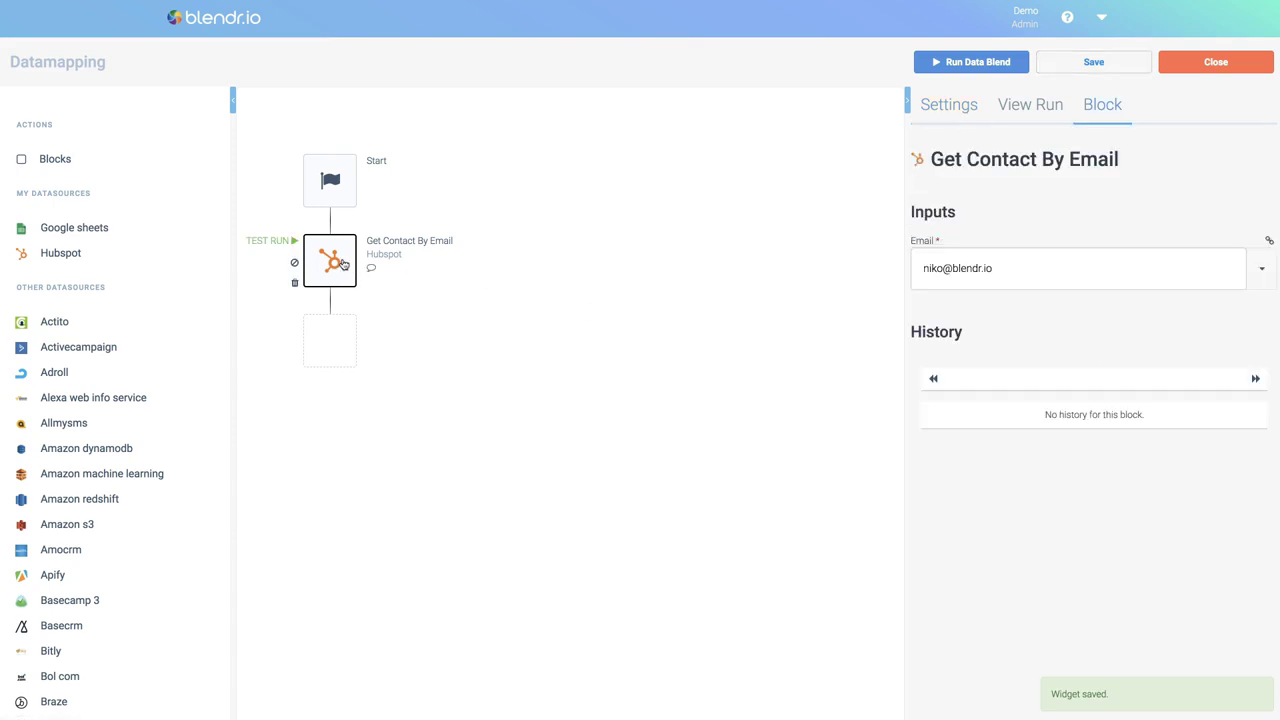
Step: Add Google Sheets Append One Row To Sheet below HubSpot, with Spreadsheet Id looked up as 'test'
{"action": "left_click", "coordinate": [74, 230]}
{"action": "scroll", "coordinate": [360, 290], "scroll_direction": "down", "scroll_amount": 2}
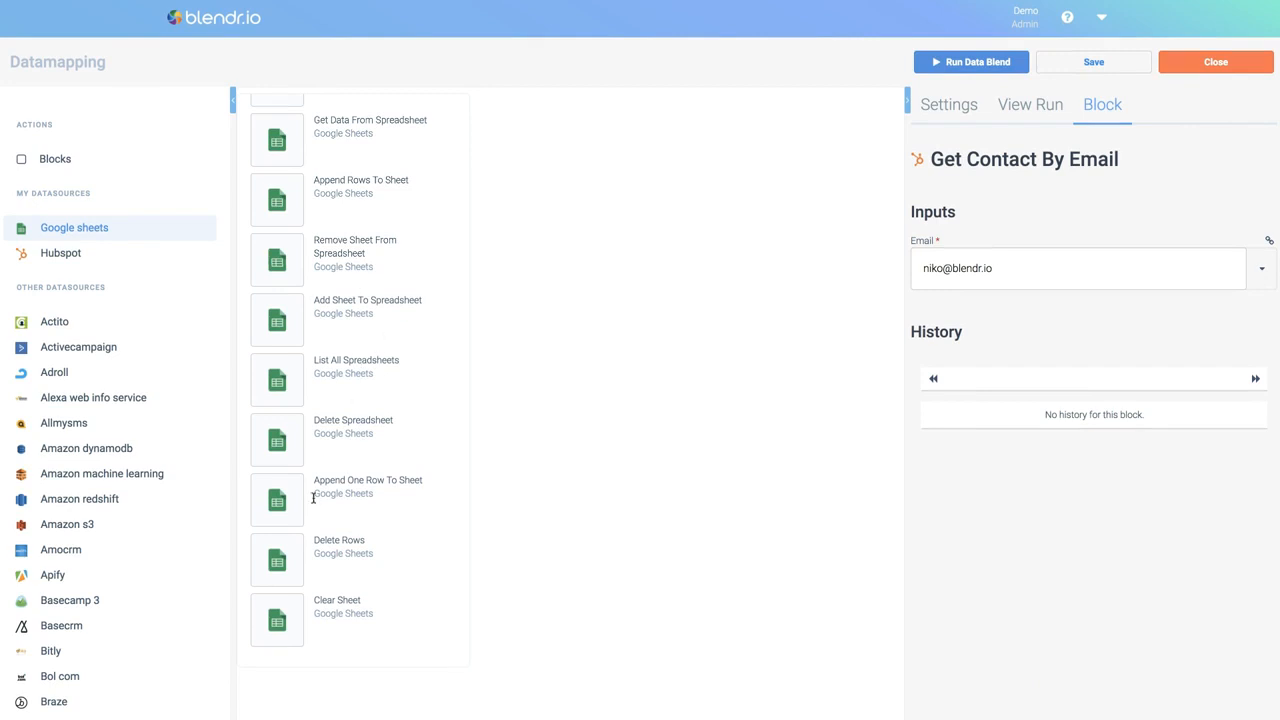
{"action": "left_click_drag", "start_coordinate": [277, 500], "coordinate": [390, 410]}
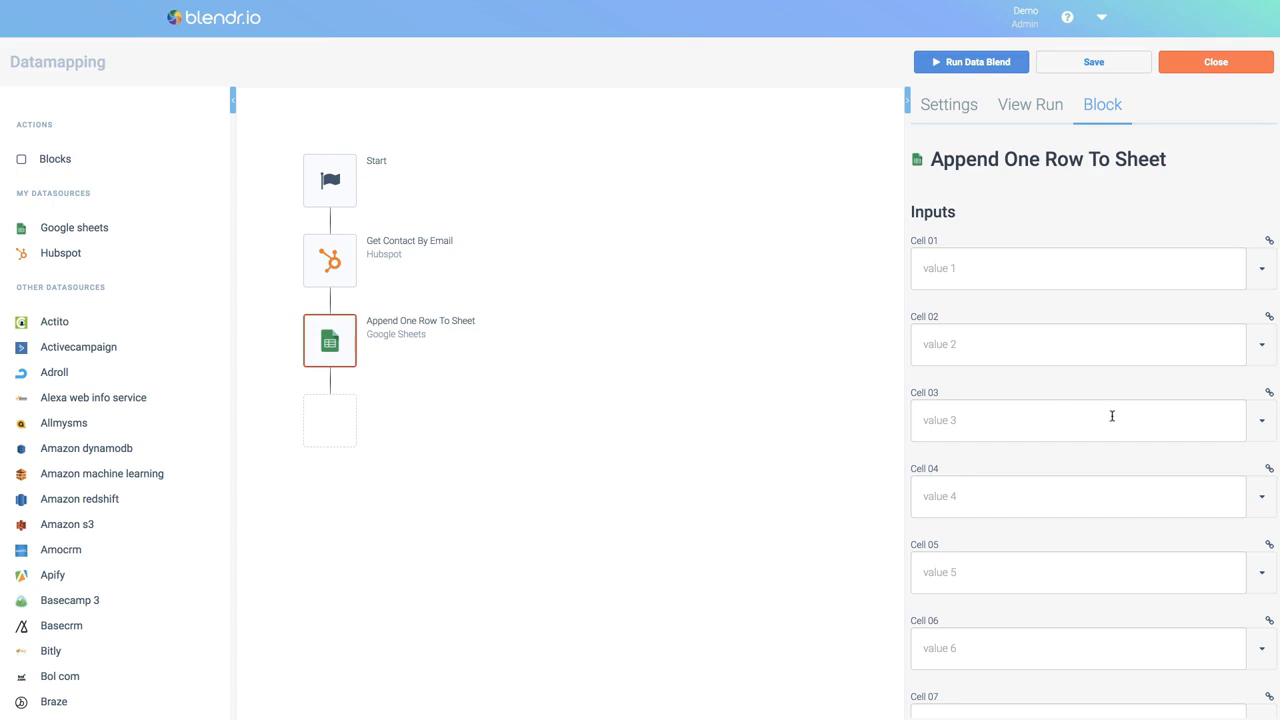
{"action": "scroll", "coordinate": [1094, 483], "scroll_direction": "down", "scroll_amount": 10}
{"action": "scroll", "coordinate": [1094, 483], "scroll_direction": "down", "scroll_amount": 5}
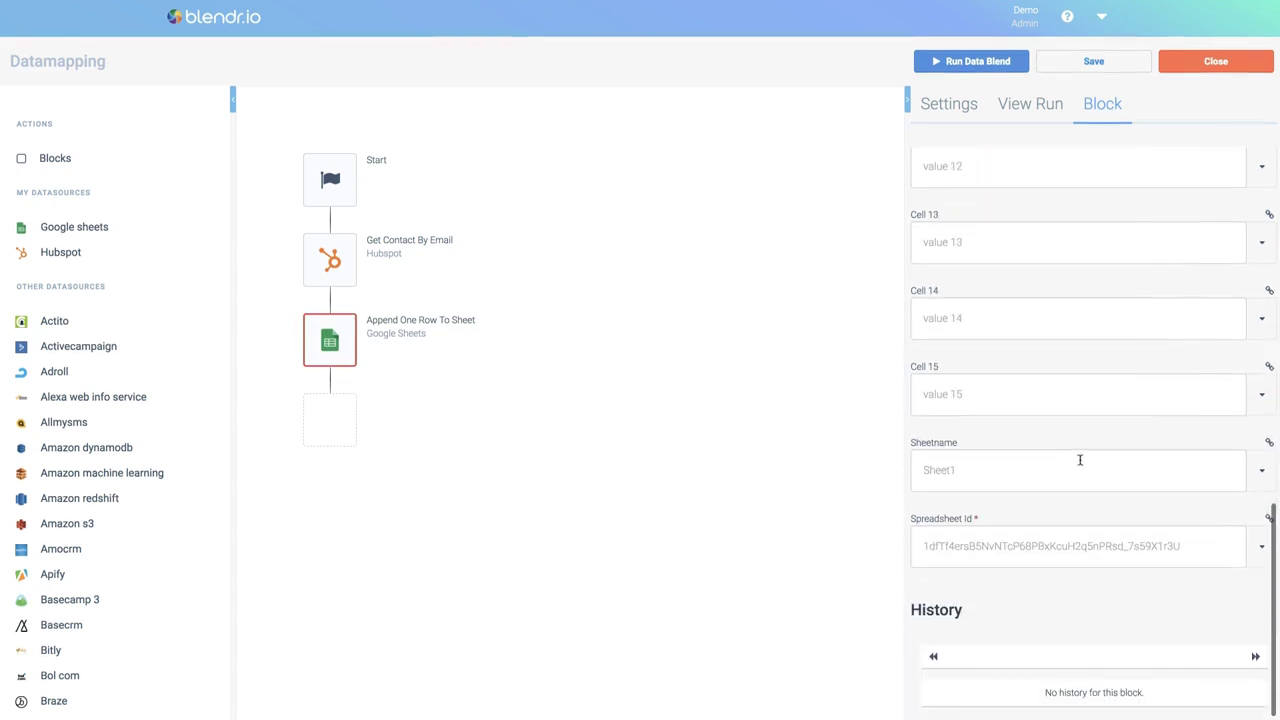
{"action": "left_click", "coordinate": [1261, 548]}
{"action": "left_click", "coordinate": [956, 582]}
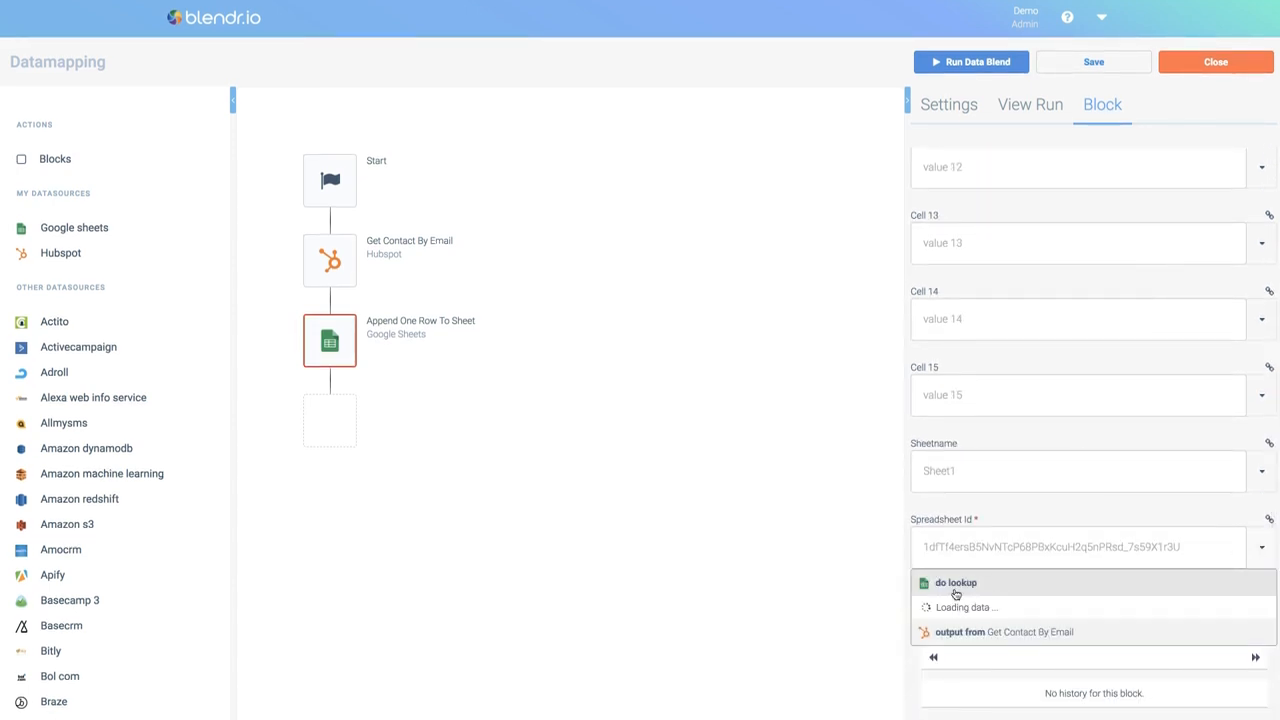
{"action": "left_click", "coordinate": [950, 608]}
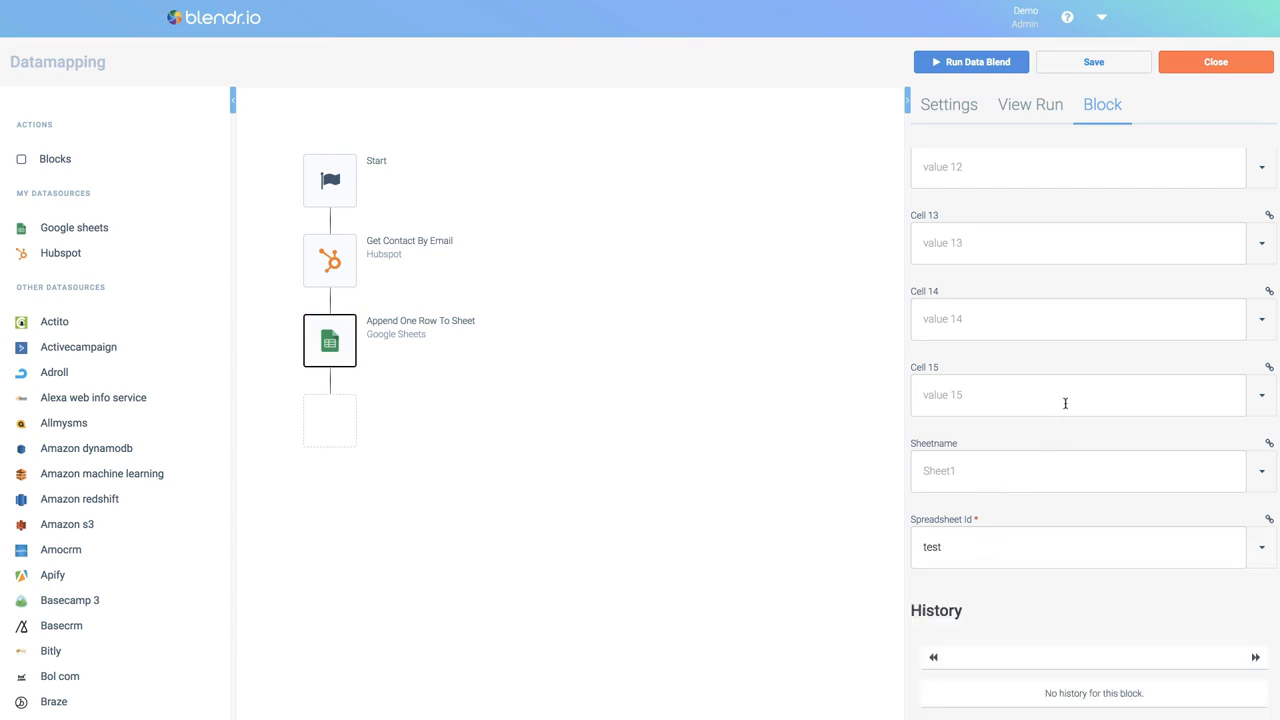
{"action": "scroll", "coordinate": [1065, 403], "scroll_direction": "up", "scroll_amount": 10}
{"action": "scroll", "coordinate": [1055, 420], "scroll_direction": "up", "scroll_amount": 5}
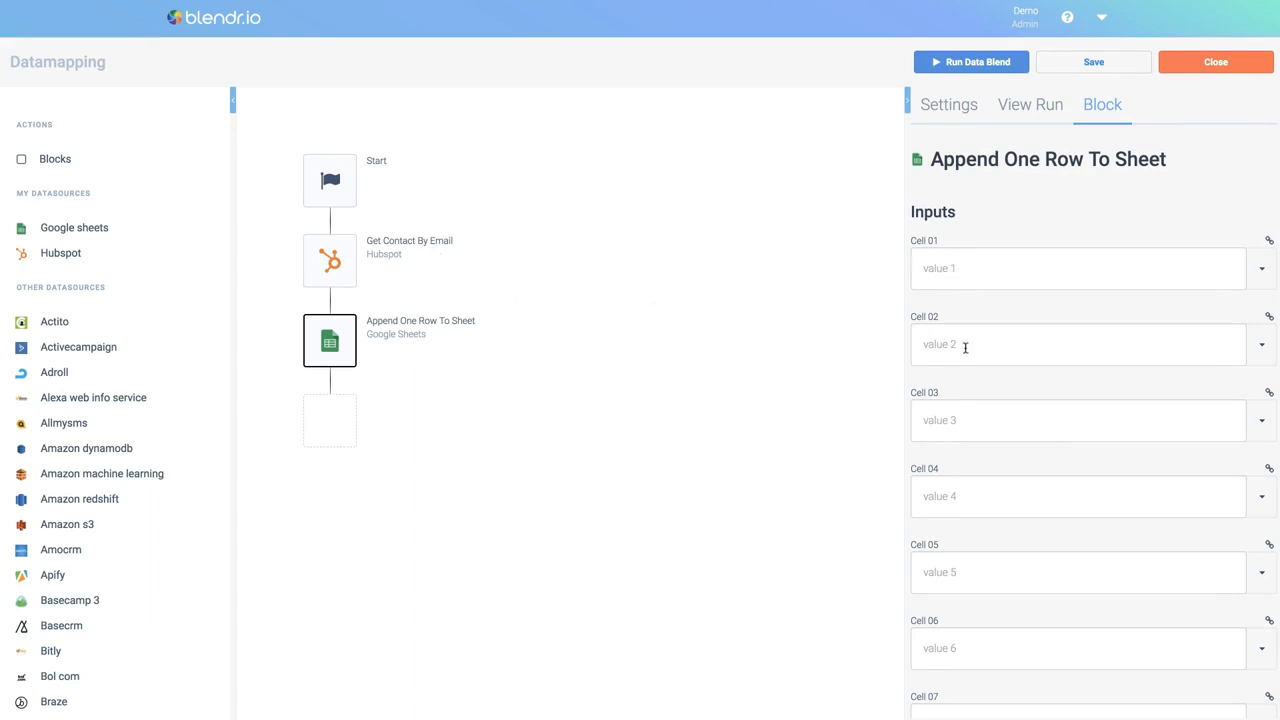
Step: Test-run Get Contact By Email for sample output and map its firstname into Cell 01
{"action": "left_click", "coordinate": [975, 268]}
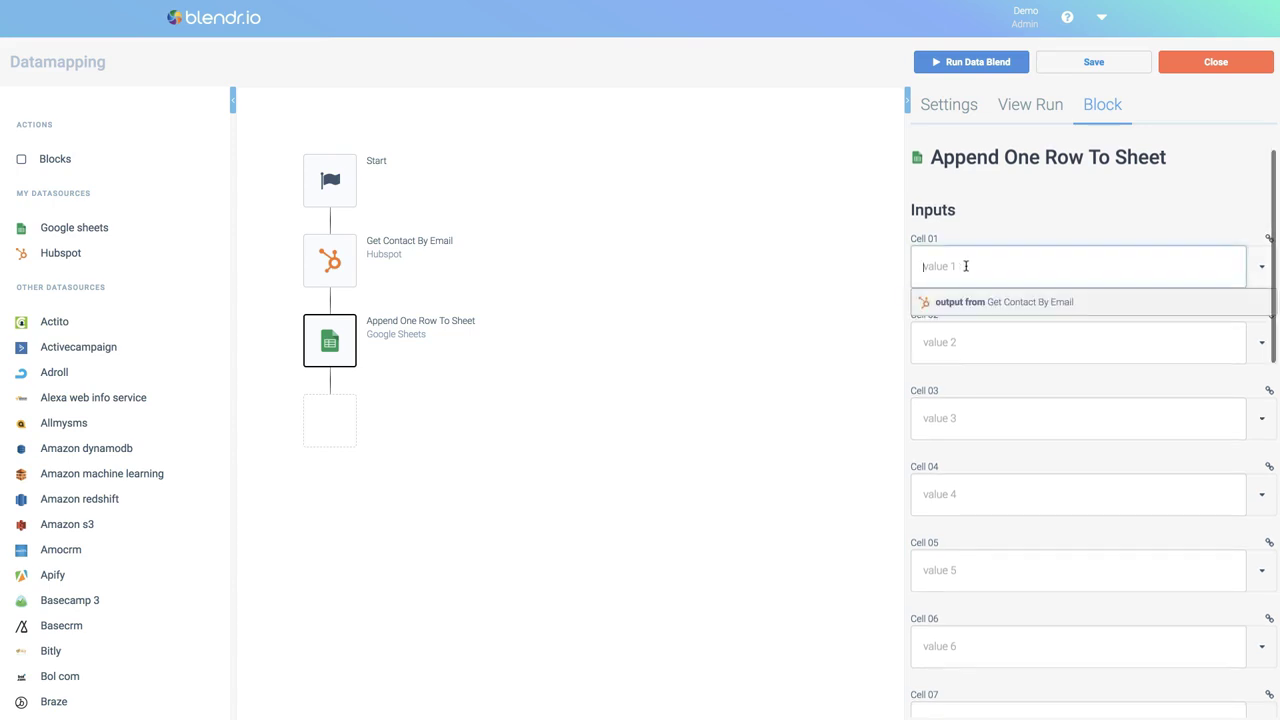
{"action": "left_click", "coordinate": [1041, 303]}
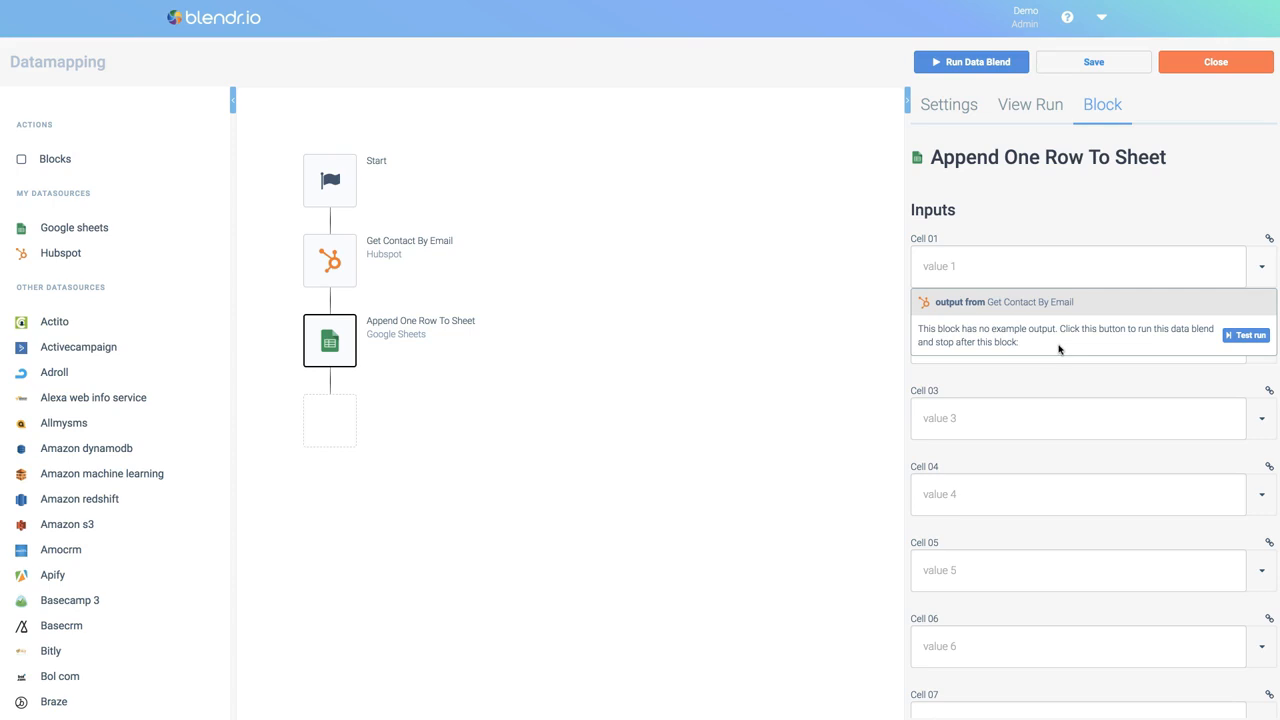
{"action": "left_click", "coordinate": [1246, 336]}
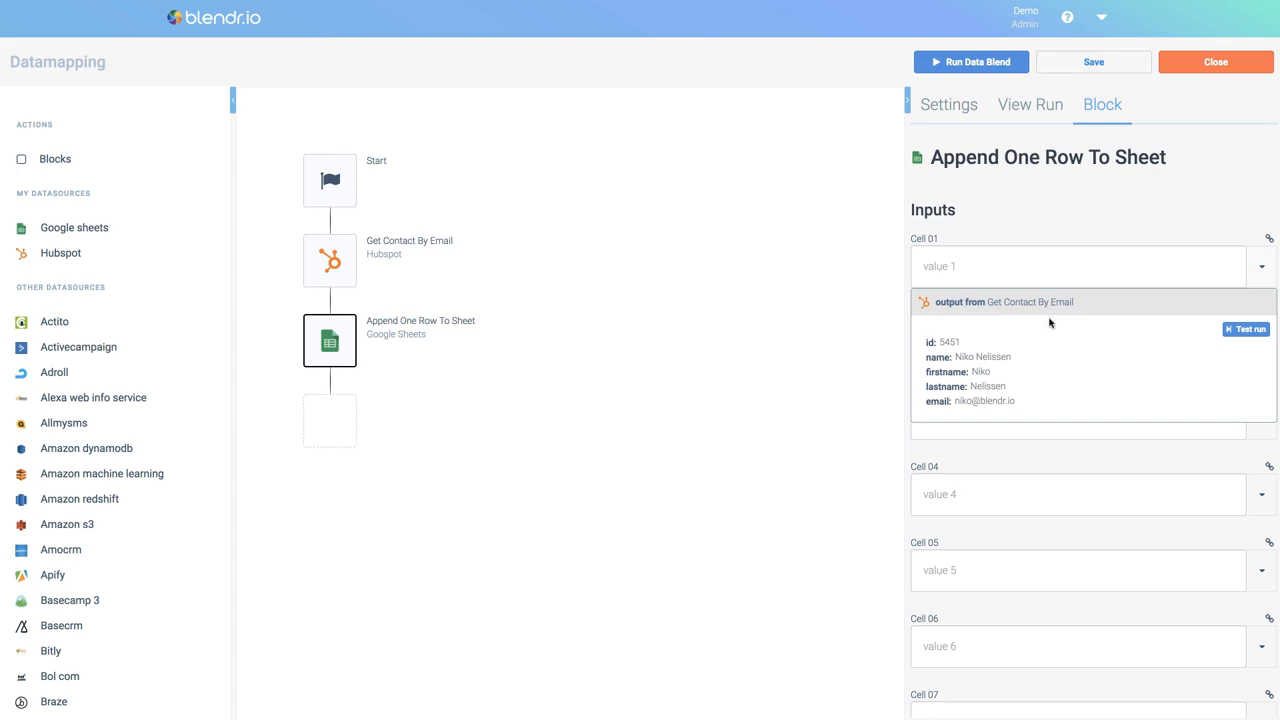
{"action": "left_click", "coordinate": [957, 374]}
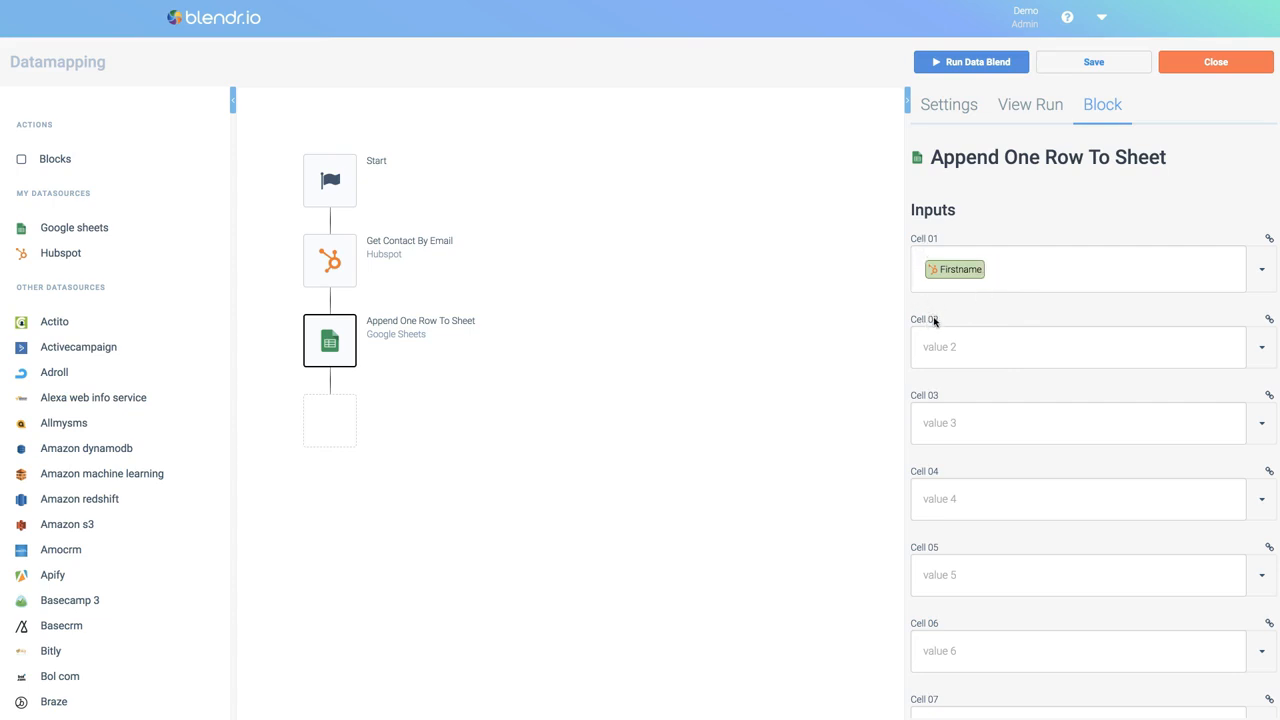
Step: Map Cell 02 to the contact's lastname and Cell 03 to its email
{"action": "left_click", "coordinate": [1015, 347]}
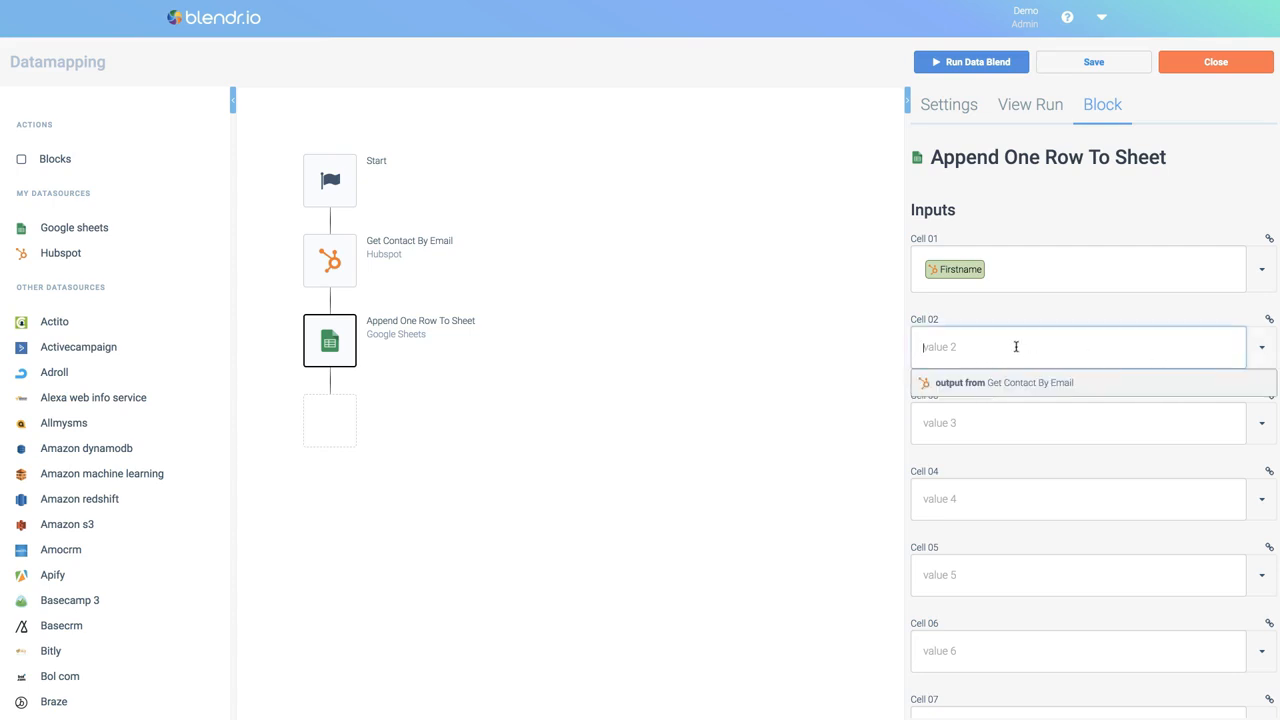
{"action": "left_click", "coordinate": [1048, 383]}
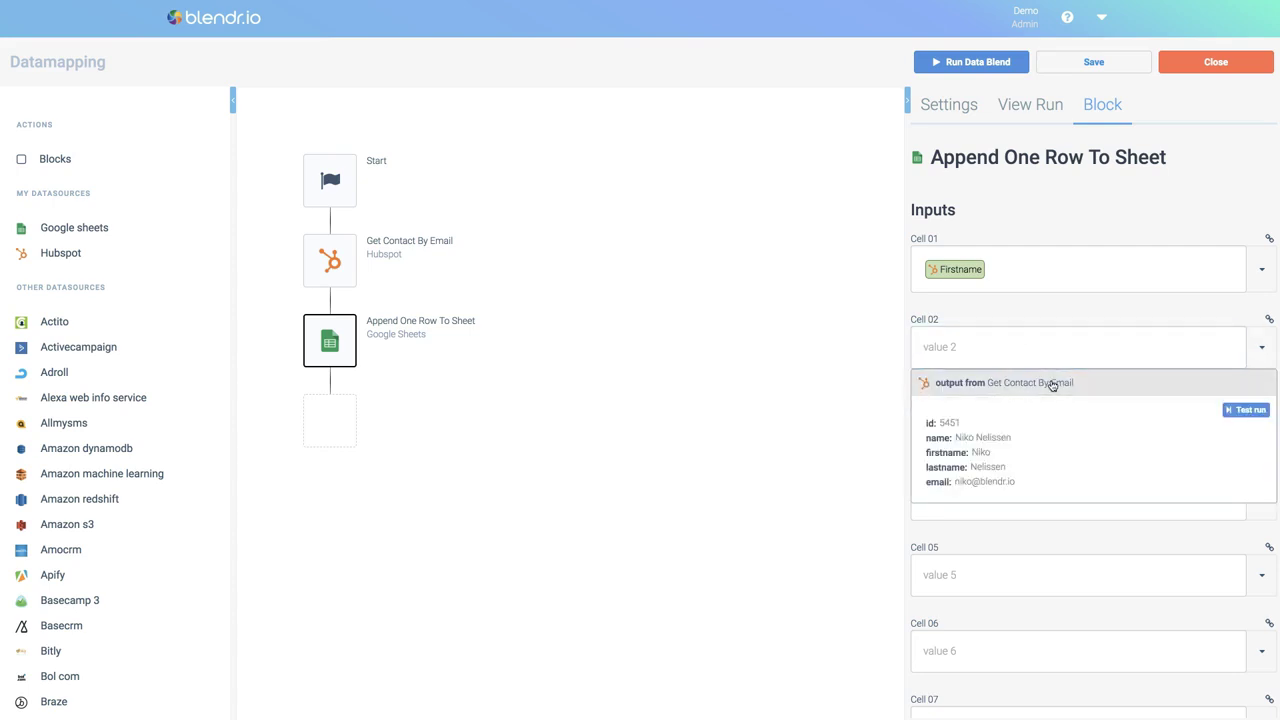
{"action": "left_click", "coordinate": [958, 468]}
{"action": "left_click", "coordinate": [1012, 430]}
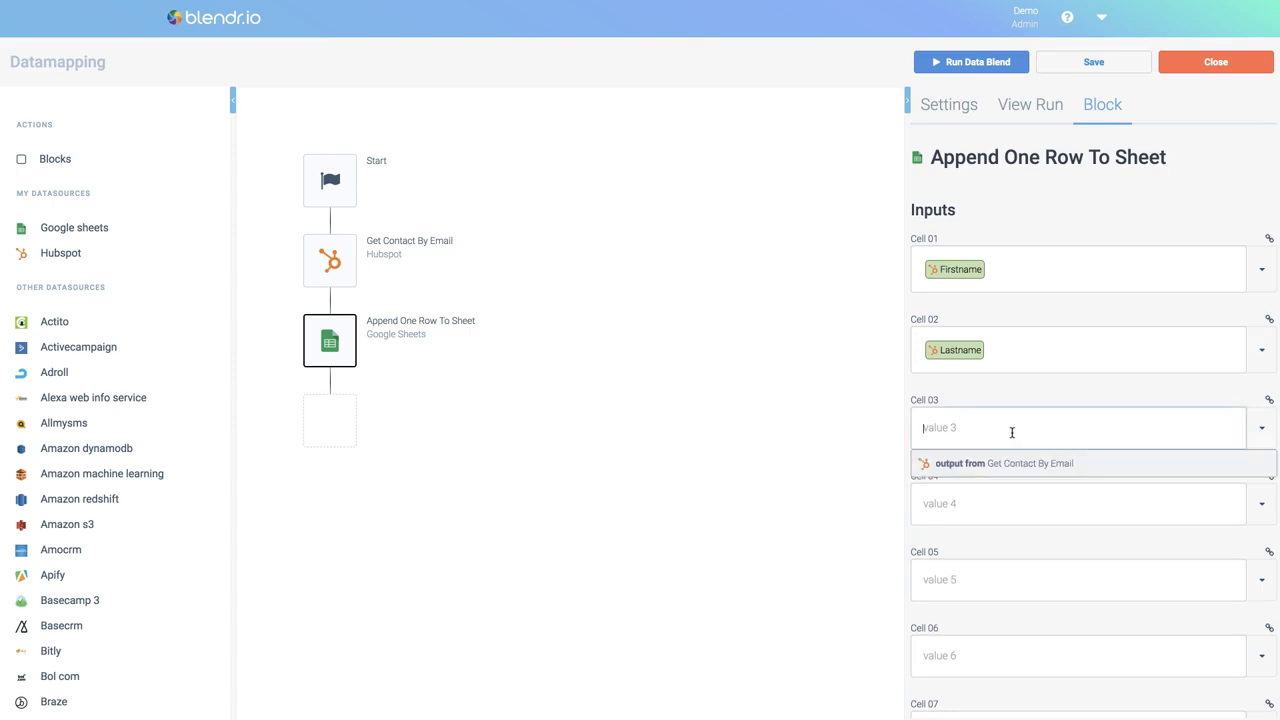
{"action": "left_click", "coordinate": [975, 470]}
{"action": "left_click", "coordinate": [981, 569]}
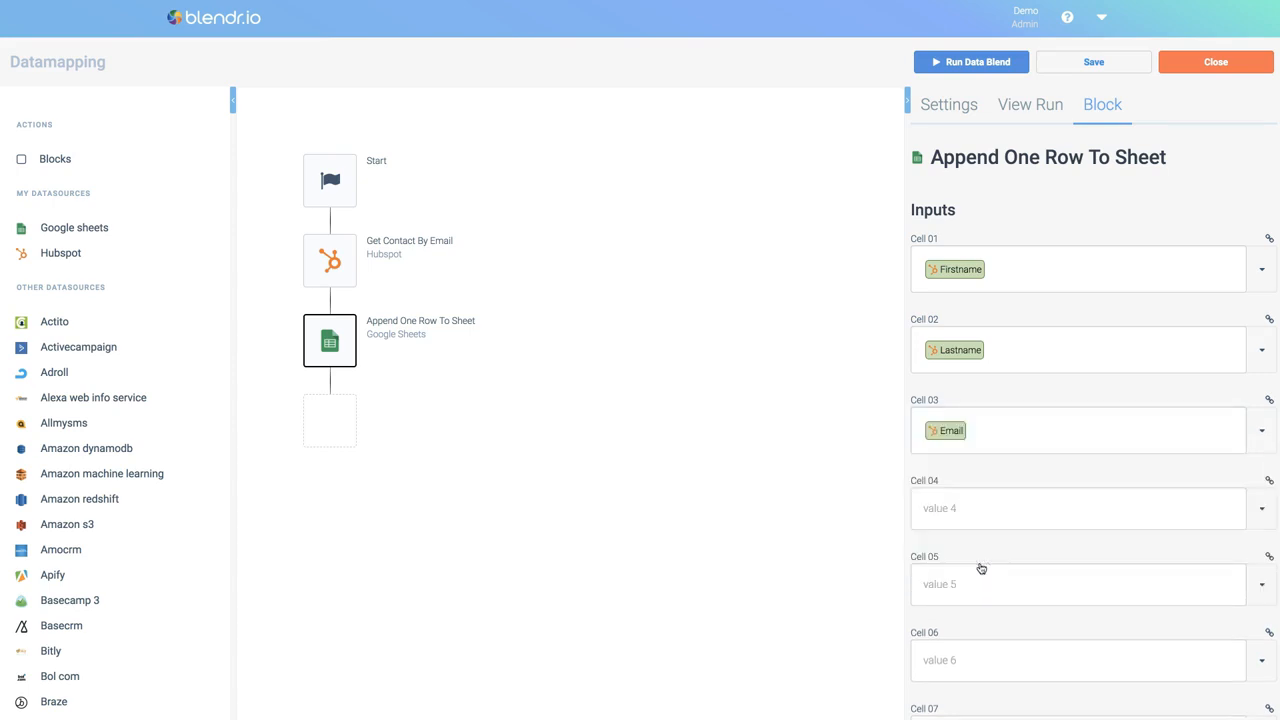
Step: Run the data blend and check the appended row in the test spreadsheet
{"action": "left_click", "coordinate": [970, 61]}
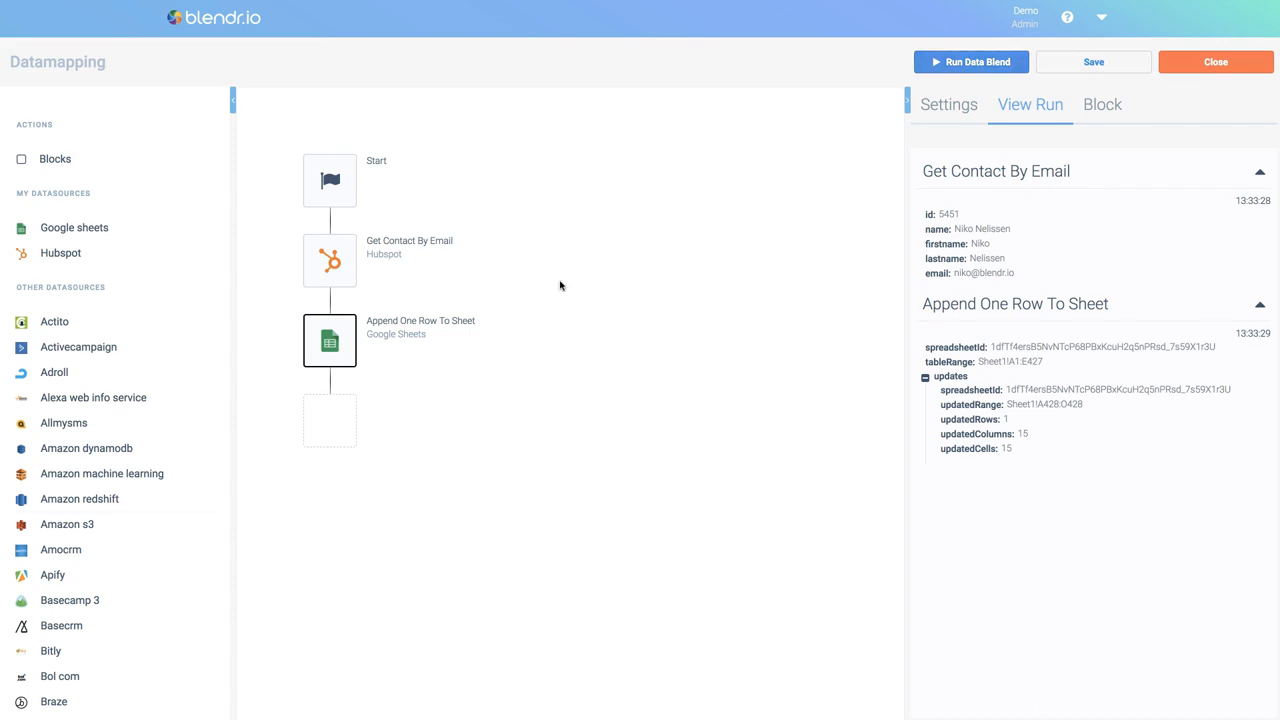
{"action": "key", "text": "ctrl+Tab"}
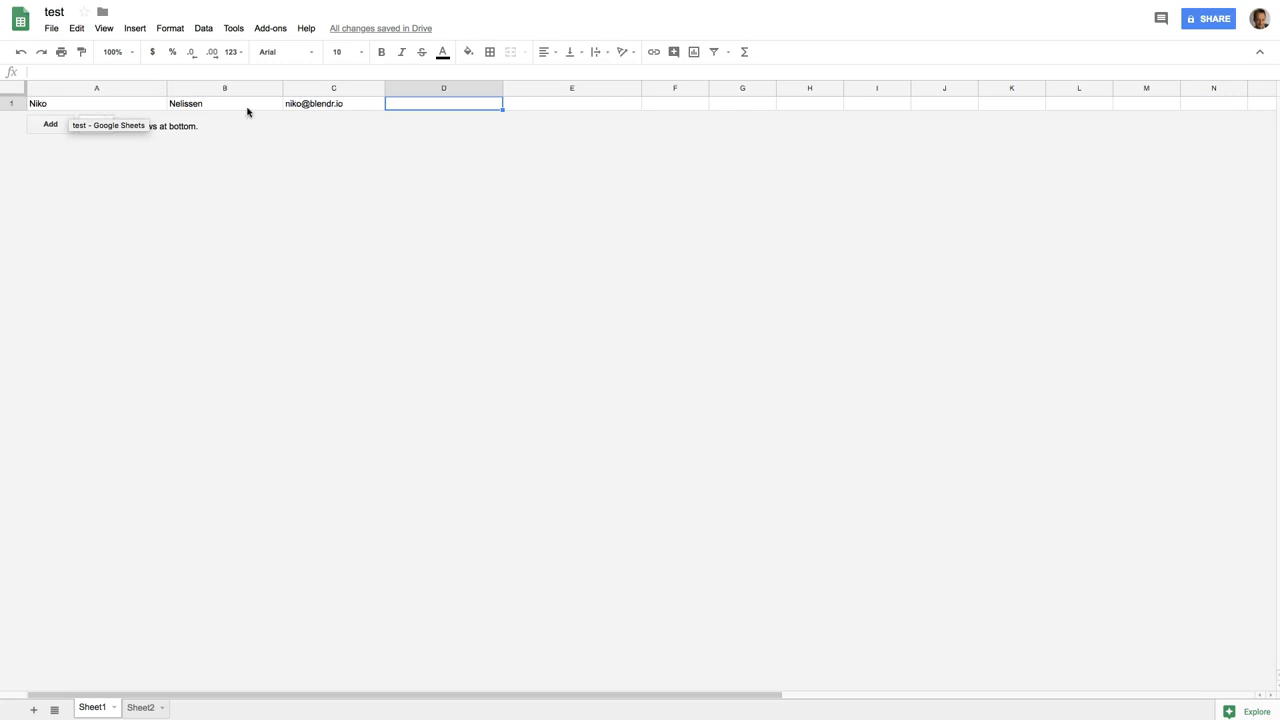
{"action": "key", "text": "ctrl+Tab"}
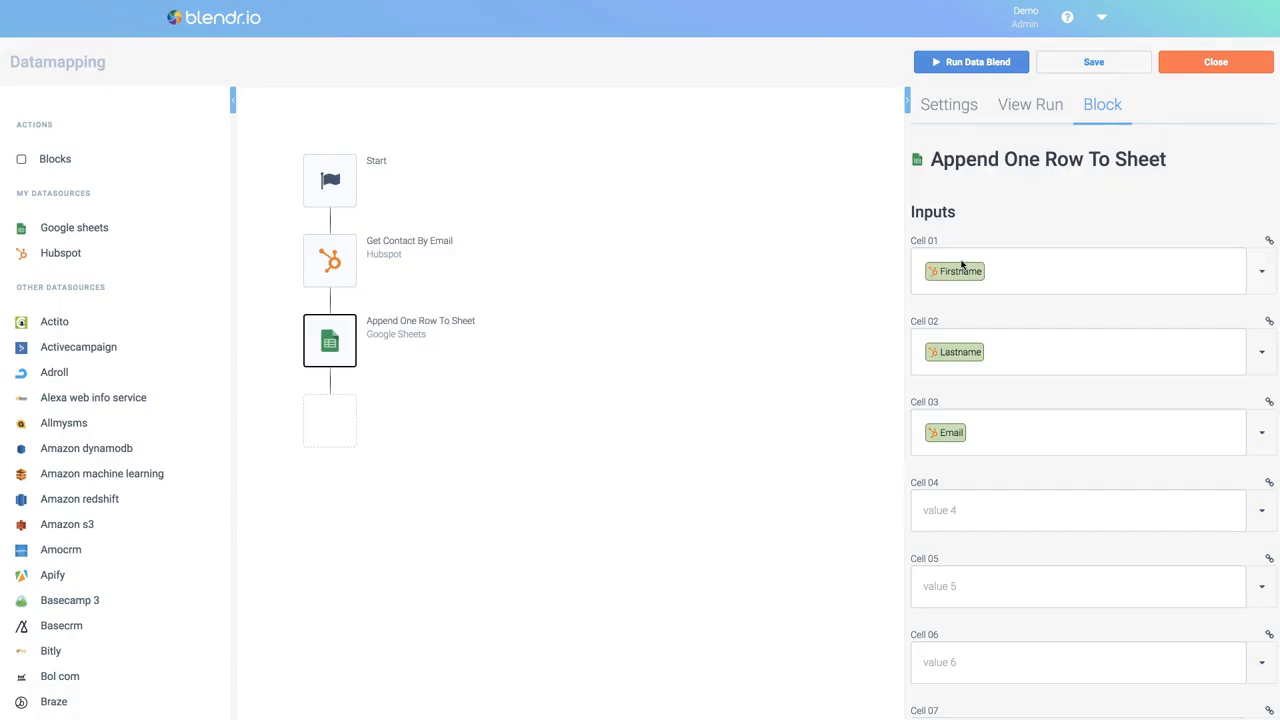
{"action": "mouse_move", "coordinate": [958, 271]}
{"action": "left_click", "coordinate": [968, 276]}
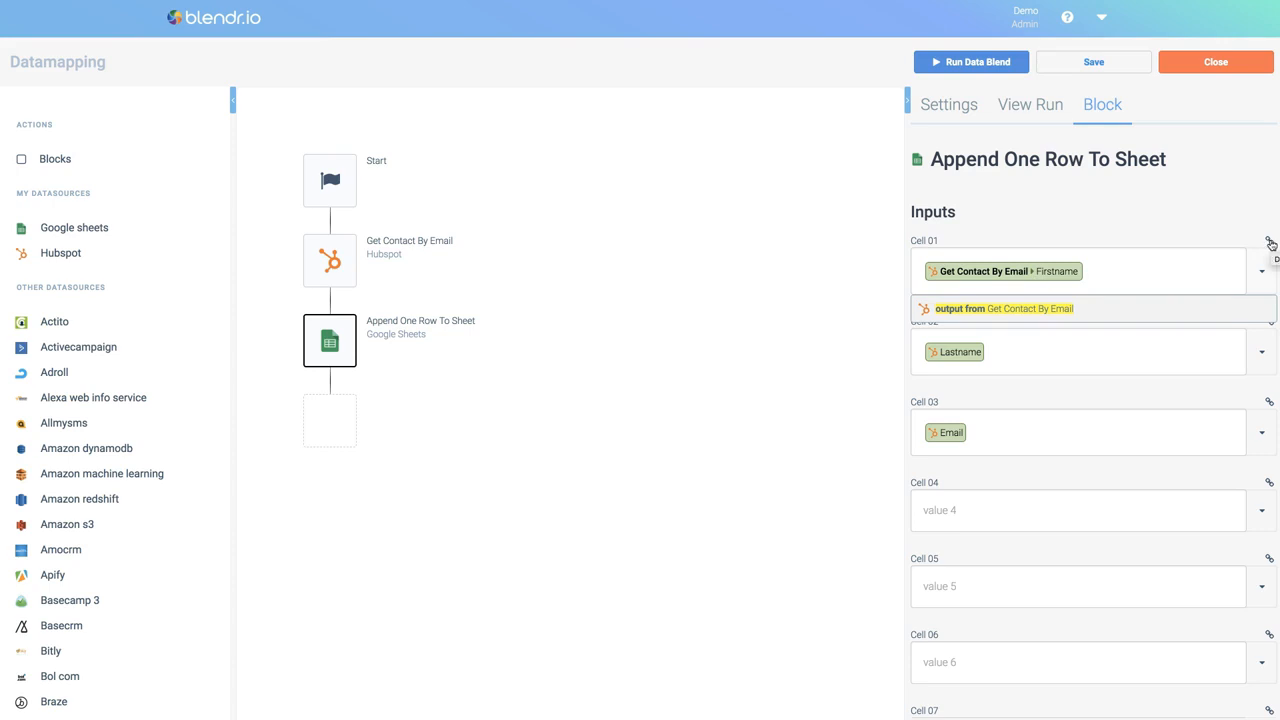
{"action": "left_click", "coordinate": [1271, 244]}
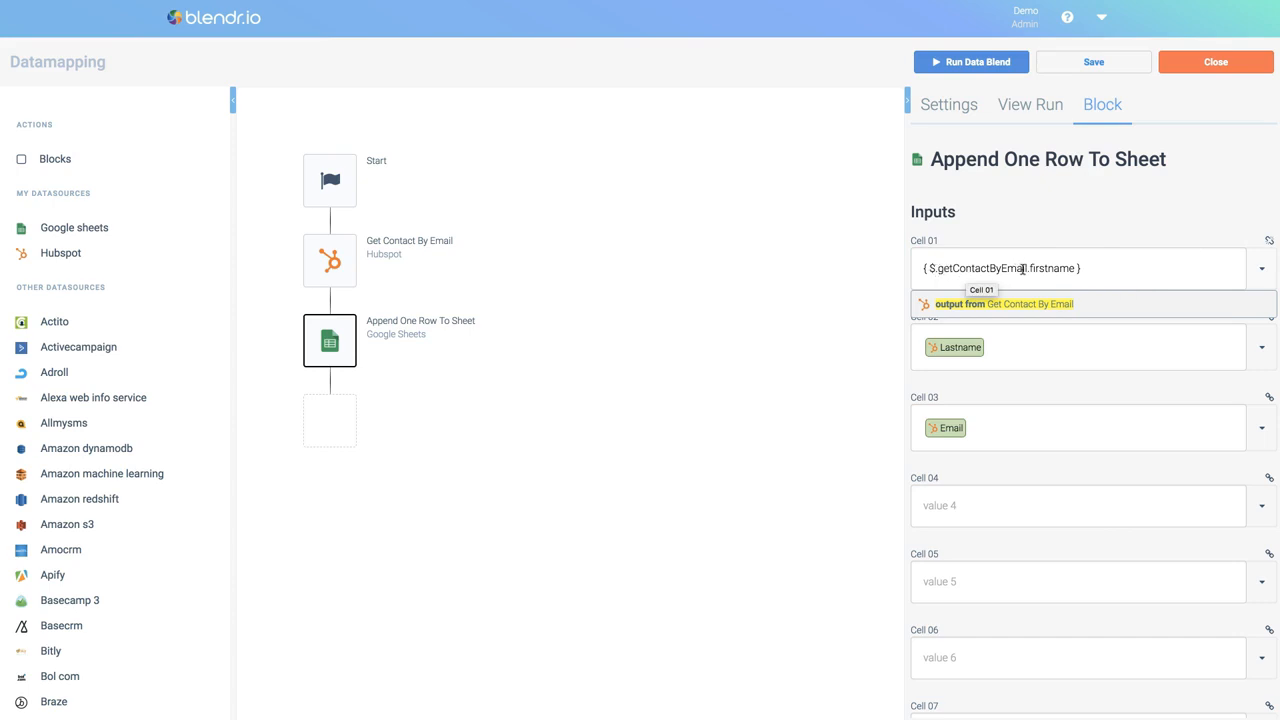
{"action": "left_click", "coordinate": [1075, 268]}
{"action": "key", "text": "BackSpace"}
{"action": "left_click", "coordinate": [1269, 240]}
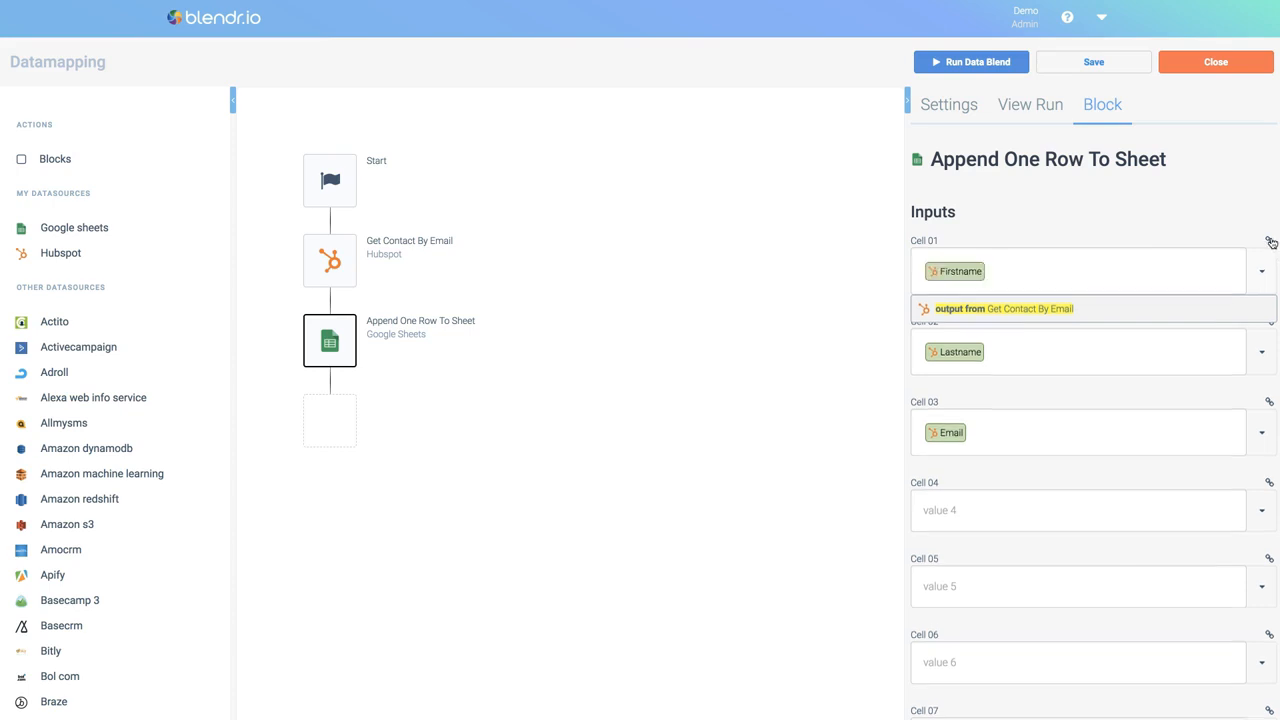